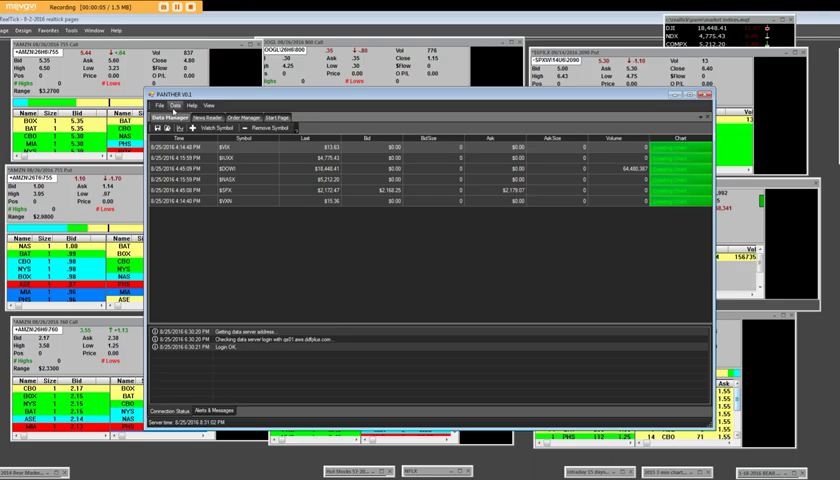
Create a new PCLN chart with Minute periodicity and a bar interval of 3.
click(175, 106)
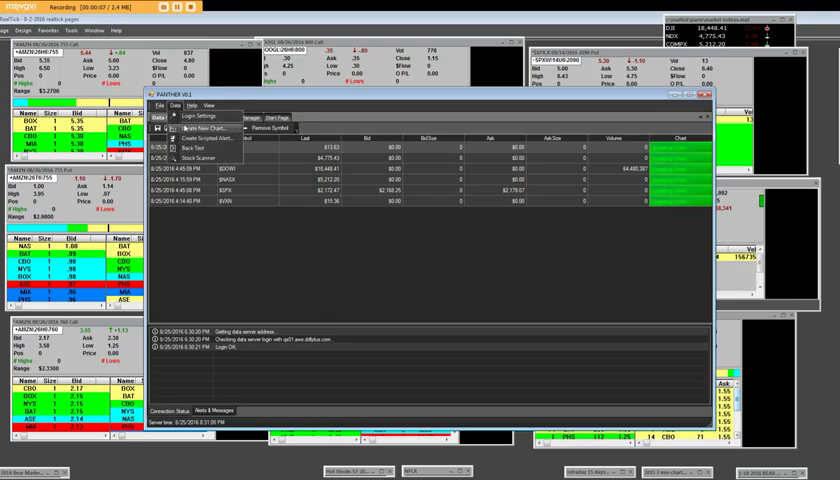
click(198, 130)
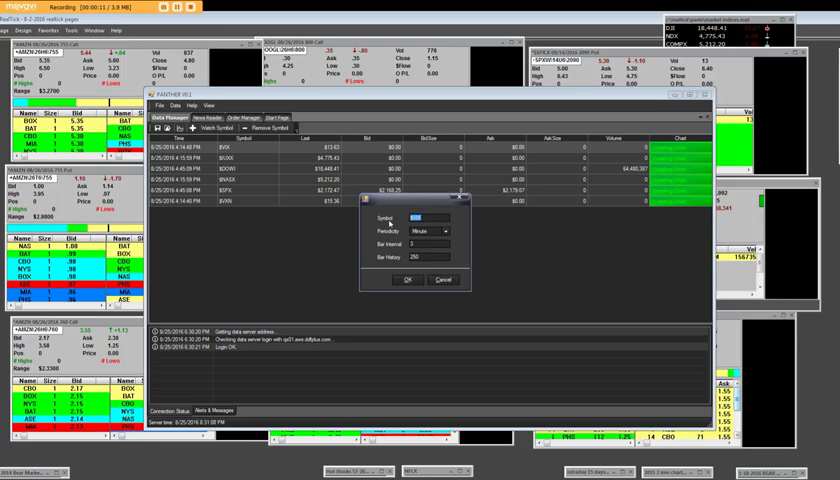
text(px0)
key(Return)
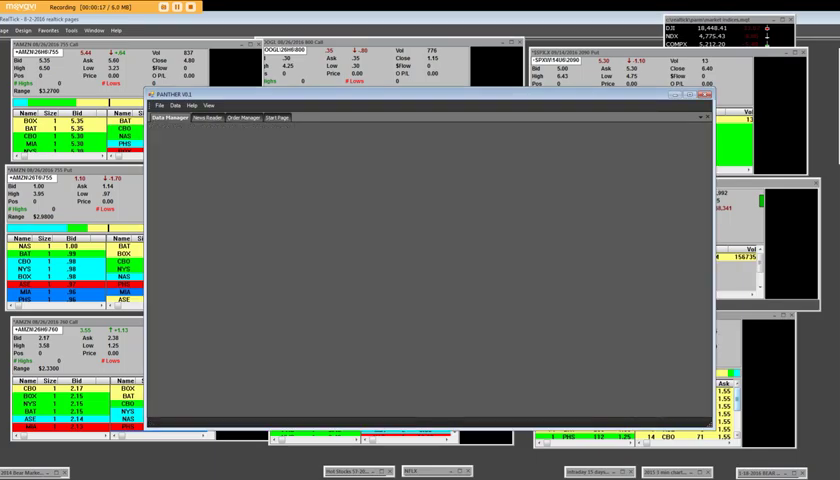
Move Panther right, center the AMZN 3 Min chart, and show its Delta table.
drag(414, 102, 835, 145)
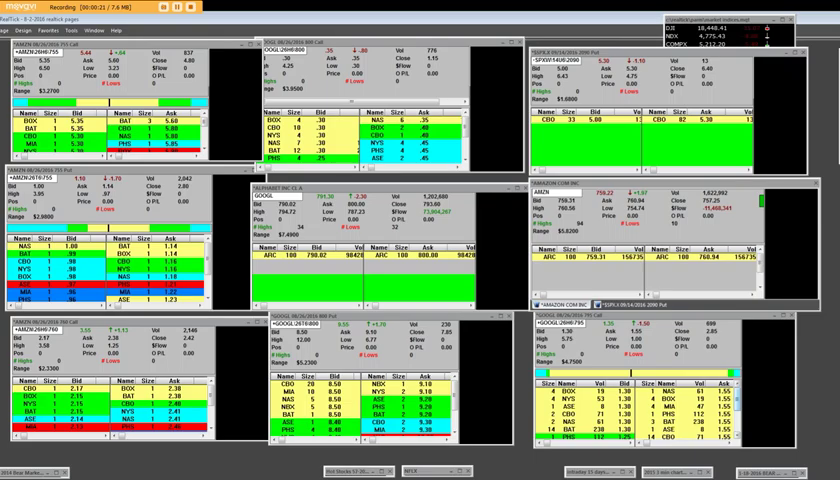
drag(2, 90, 465, 45)
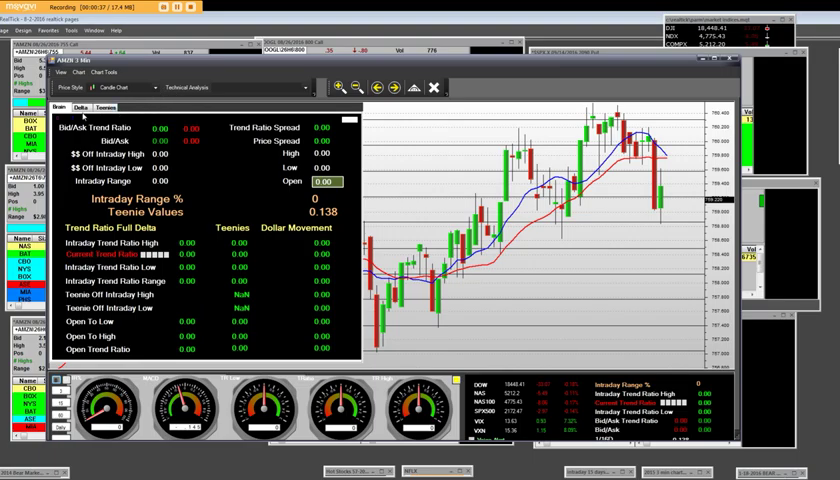
click(80, 107)
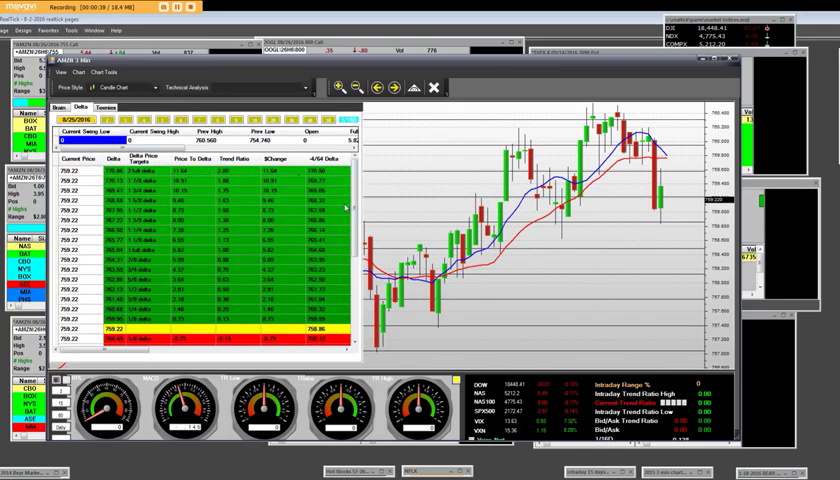
scroll(355, 218, down, 1)
scroll(233, 180, down, 2)
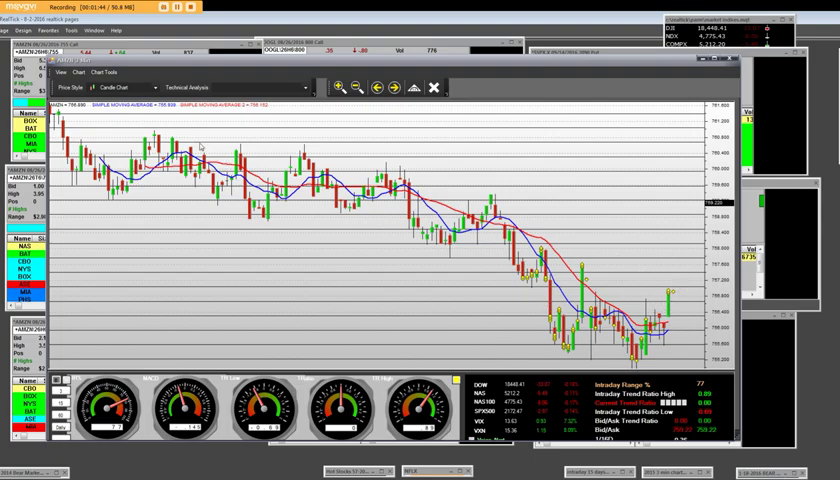
Reopen the Delta tab of the Brain/Delta/Teenies panel beside the AMZN chart.
click(55, 378)
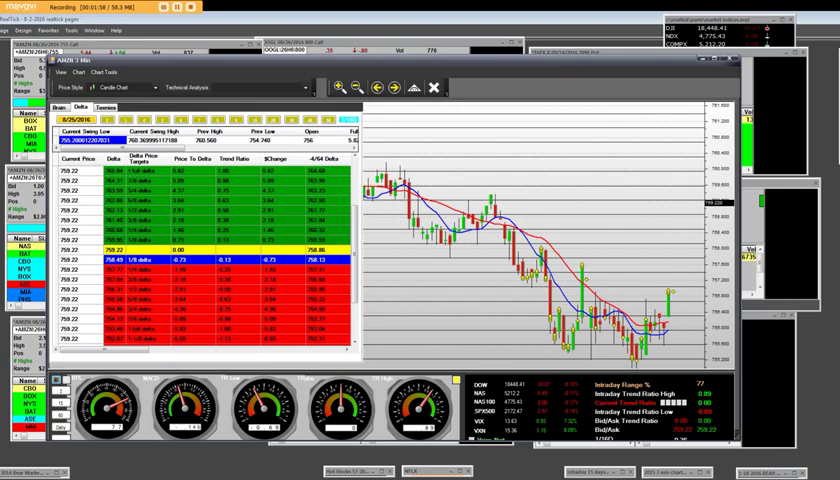
Close the AMZN 3 Min chart with Alt+F4, revealing the AMZN, GOOGL and SPX option montages.
key(alt+F4)
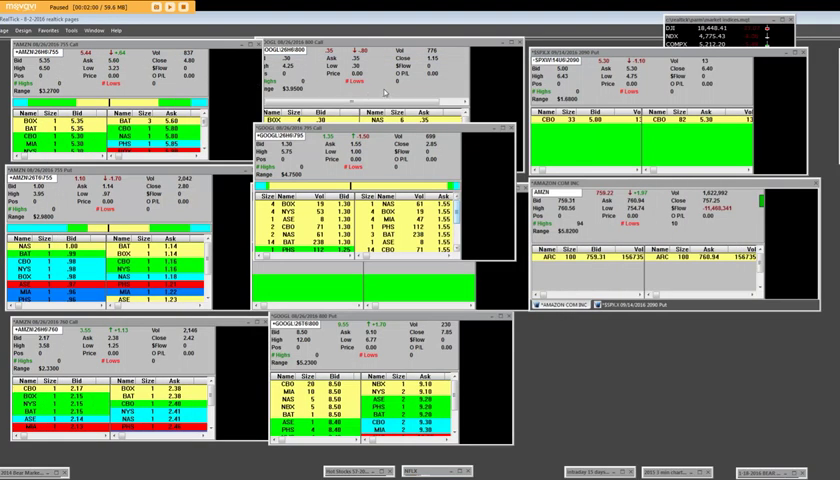